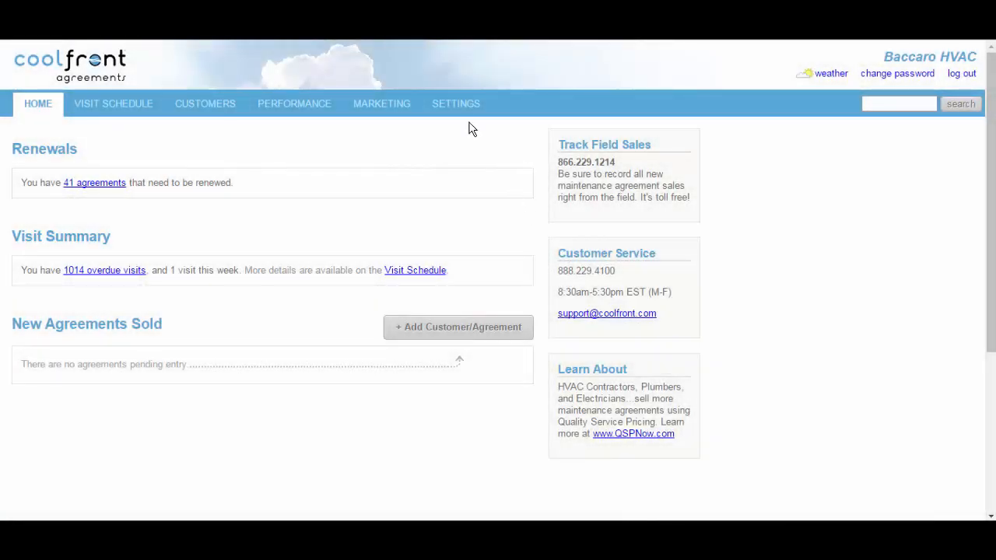
# - Open a blank Add Employee form from the Employees list in Settings
pyautogui.click(464, 116)
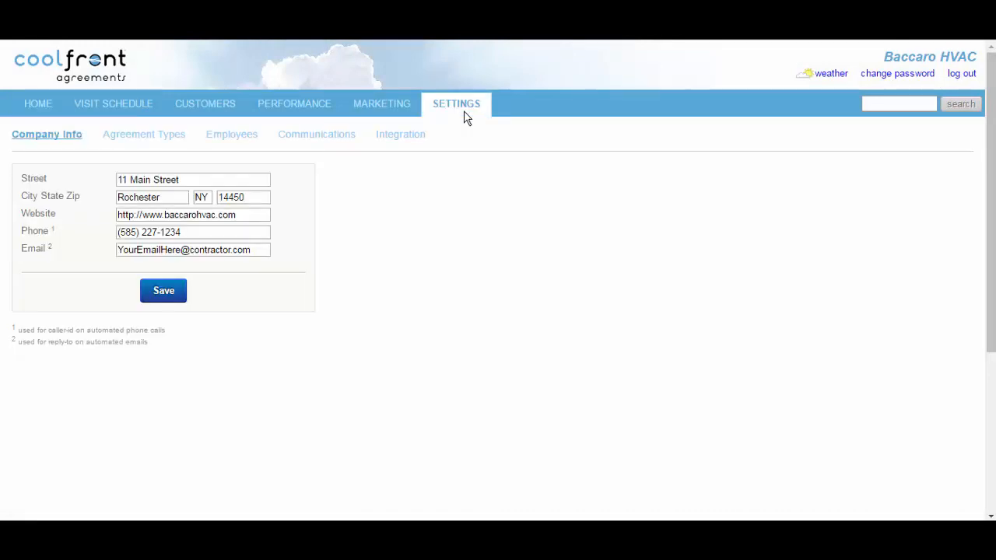
pyautogui.click(246, 139)
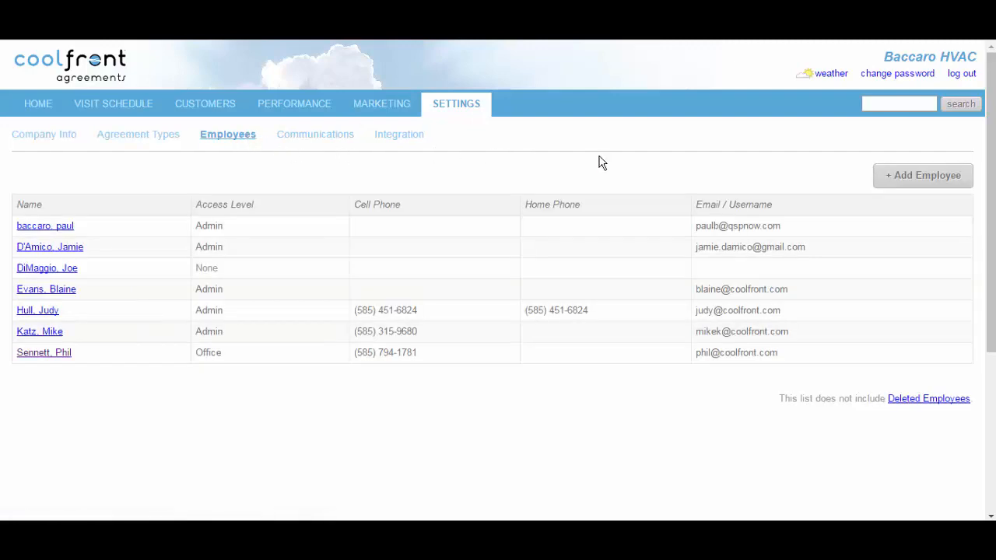
pyautogui.click(902, 181)
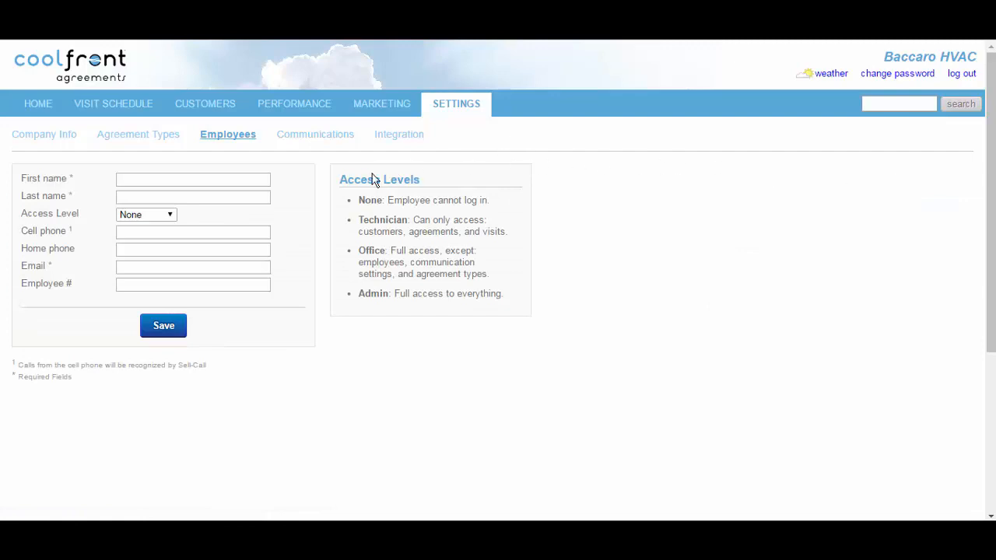
# - Add the employee's first and last name, Technician access level and e-mail address, then save
pyautogui.click(249, 175)
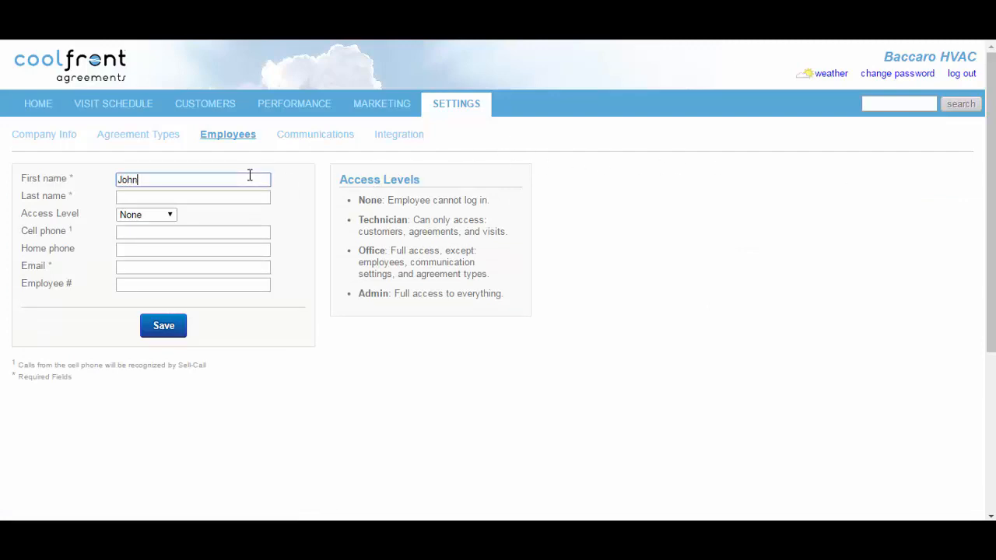
pyautogui.press('Tab')
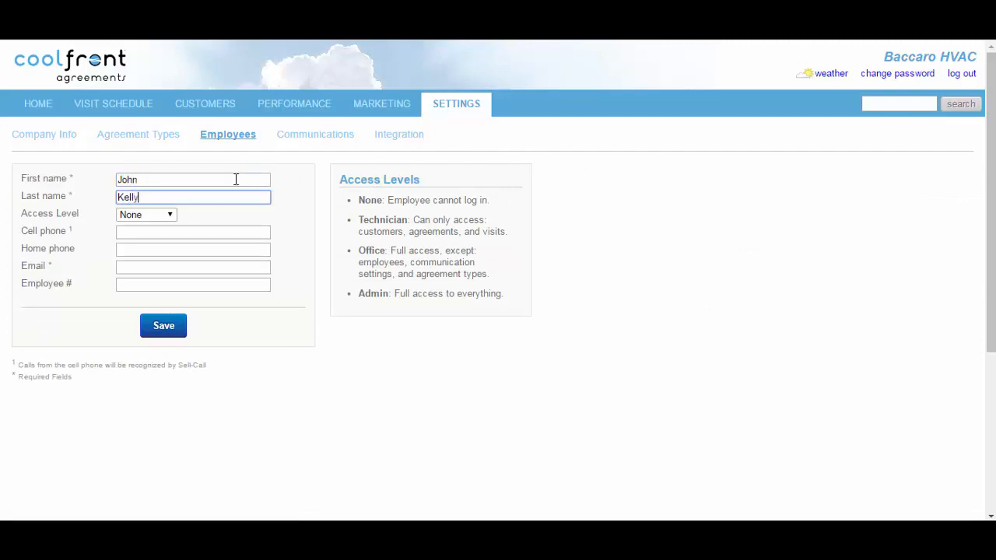
pyautogui.click(168, 216)
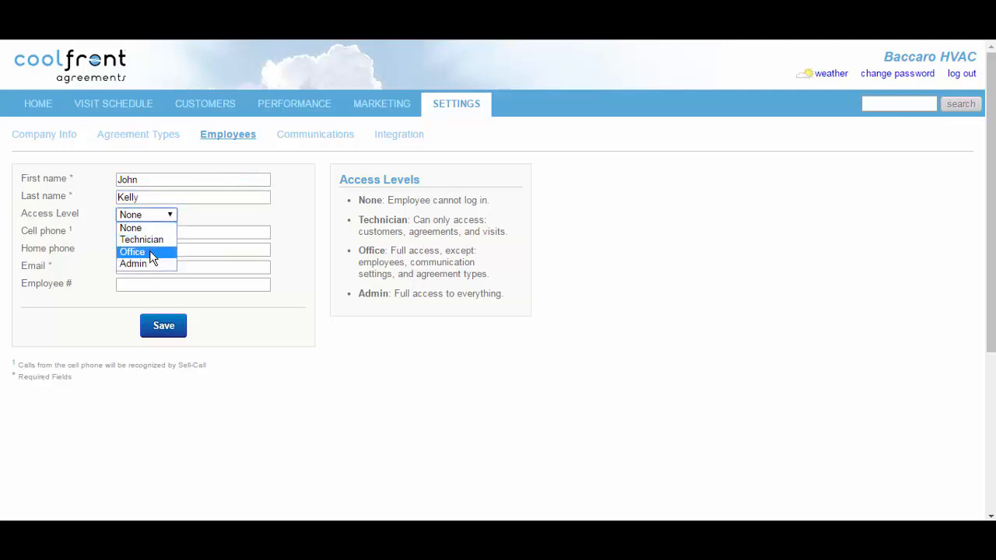
pyautogui.click(153, 246)
pyautogui.click(146, 266)
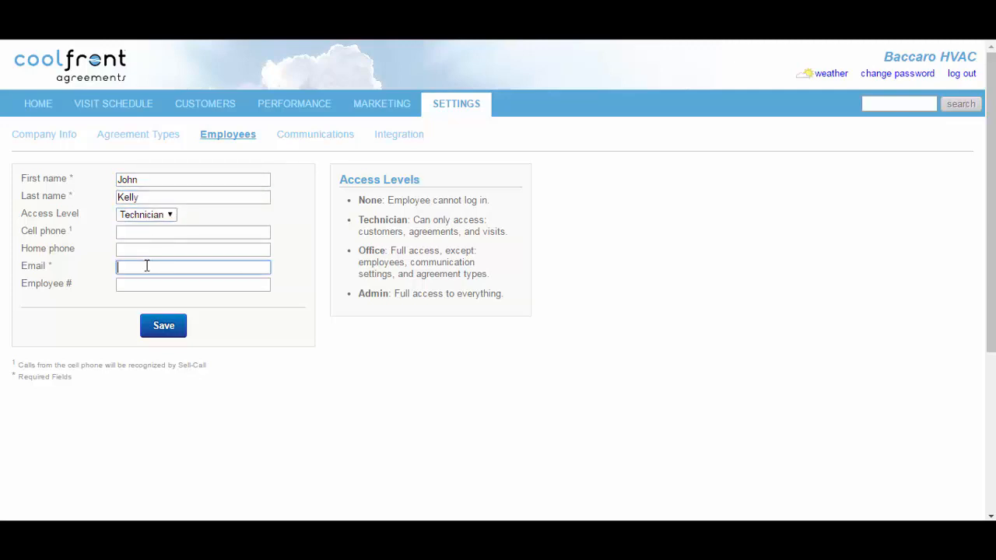
pyautogui.click(164, 327)
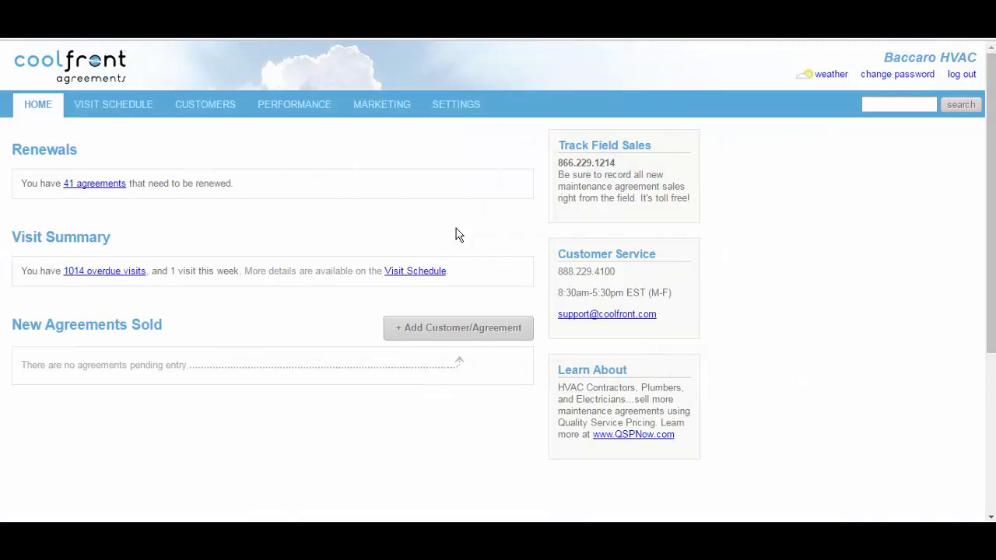
# - Return to Settings, landing on the Company Info page
pyautogui.click(463, 108)
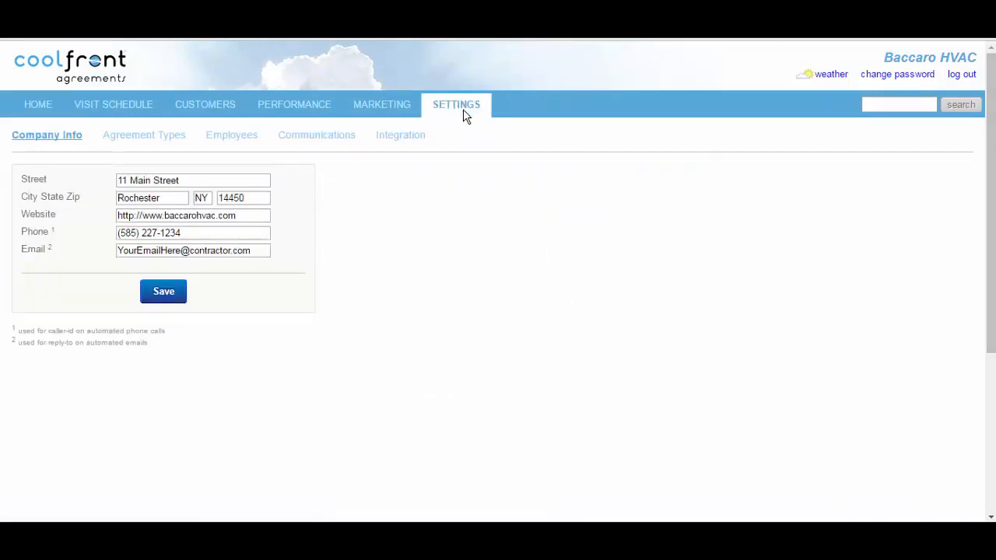
# - Add a new agreement type from the Agreement Types list, using a custom name
pyautogui.click(179, 140)
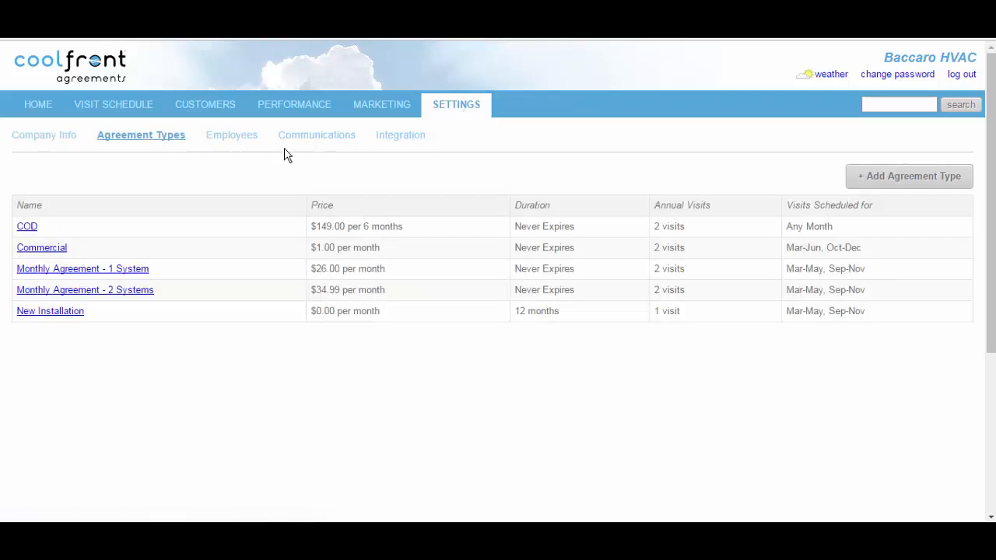
pyautogui.click(862, 185)
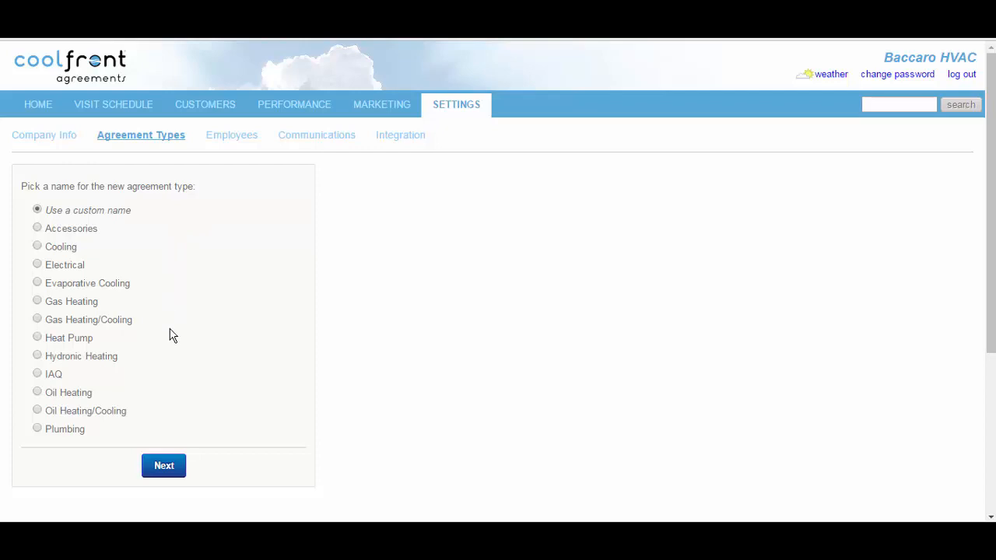
pyautogui.click(165, 465)
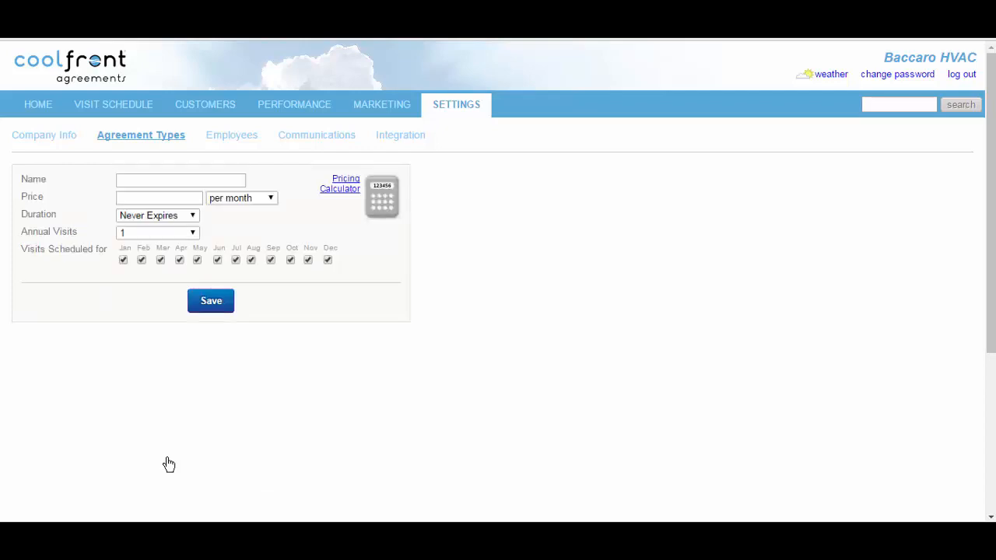
# - Name the agreement type 'Heating and Cooling', priced at 26.99 per month
pyautogui.click(182, 185)
pyautogui.write('Heating and Cooling')
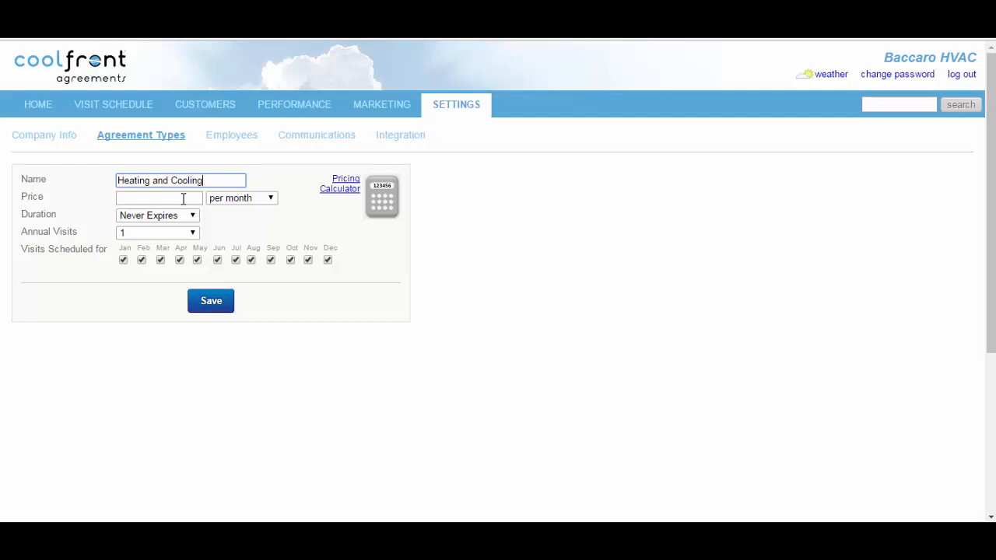
pyautogui.click(184, 199)
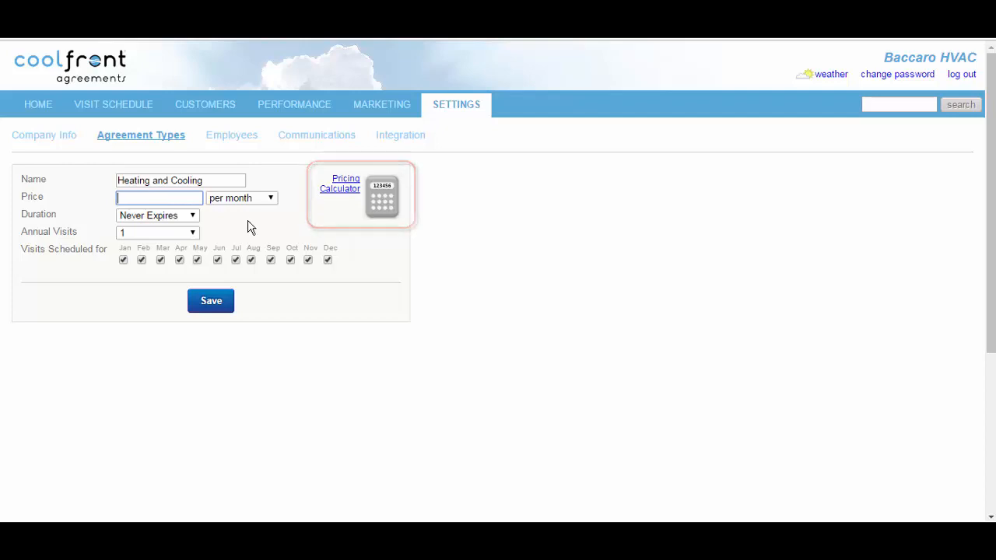
pyautogui.write('26.99')
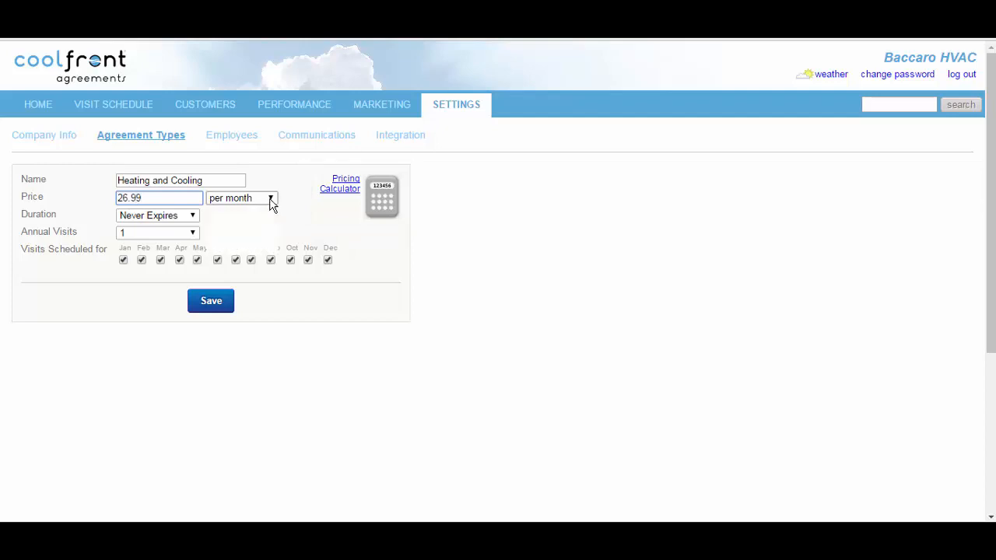
pyautogui.click(271, 199)
pyautogui.click(271, 202)
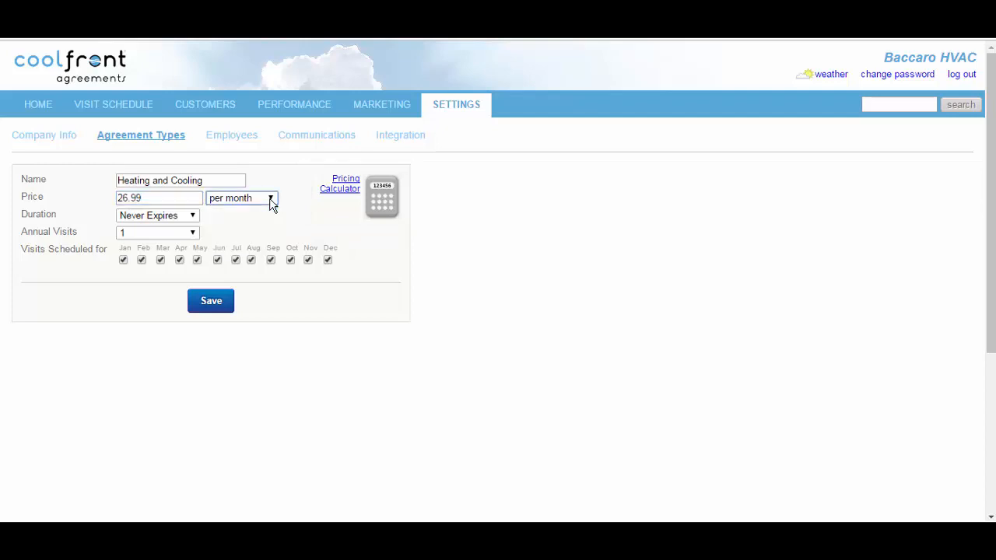
# - Keep the duration as Never Expires and set annual visits to 2
pyautogui.click(193, 220)
pyautogui.click(186, 227)
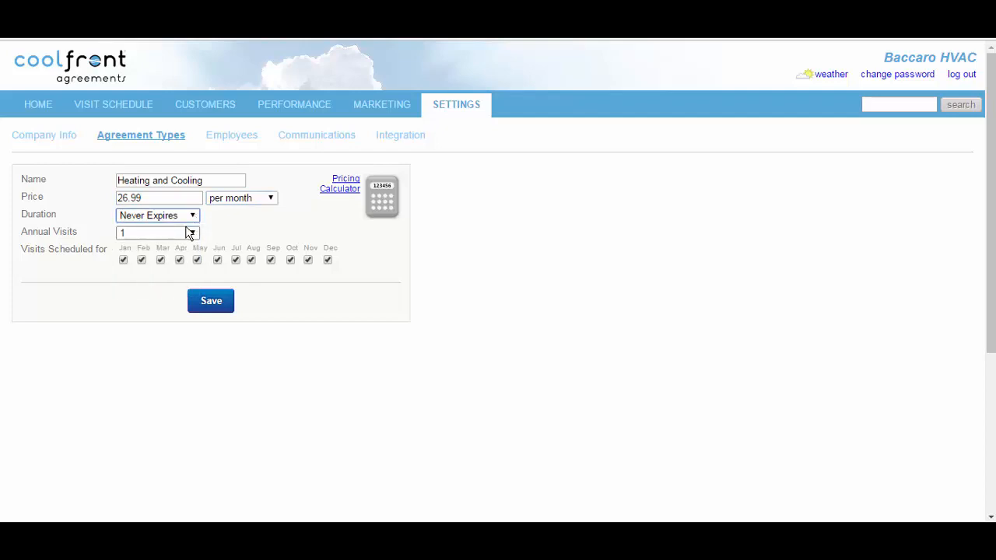
pyautogui.click(194, 233)
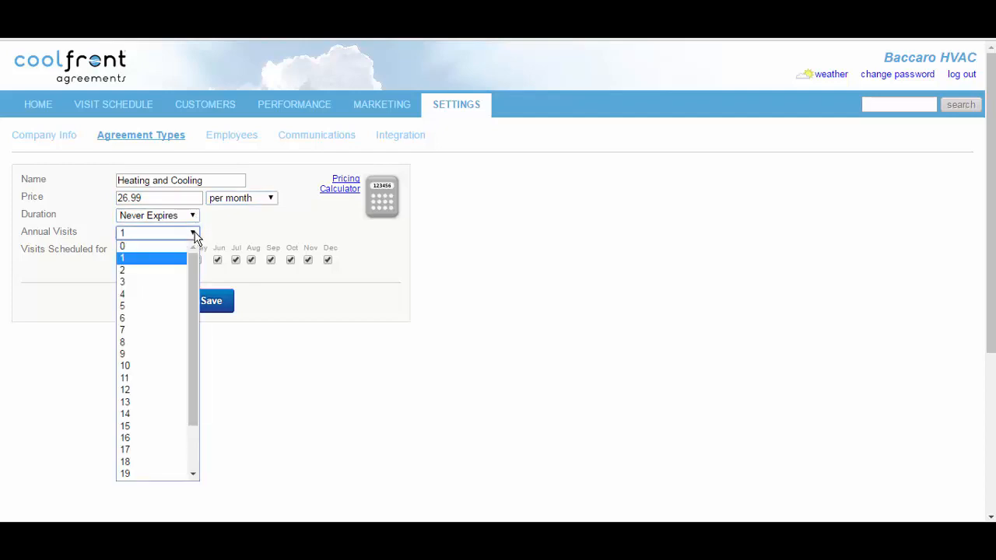
pyautogui.click(164, 268)
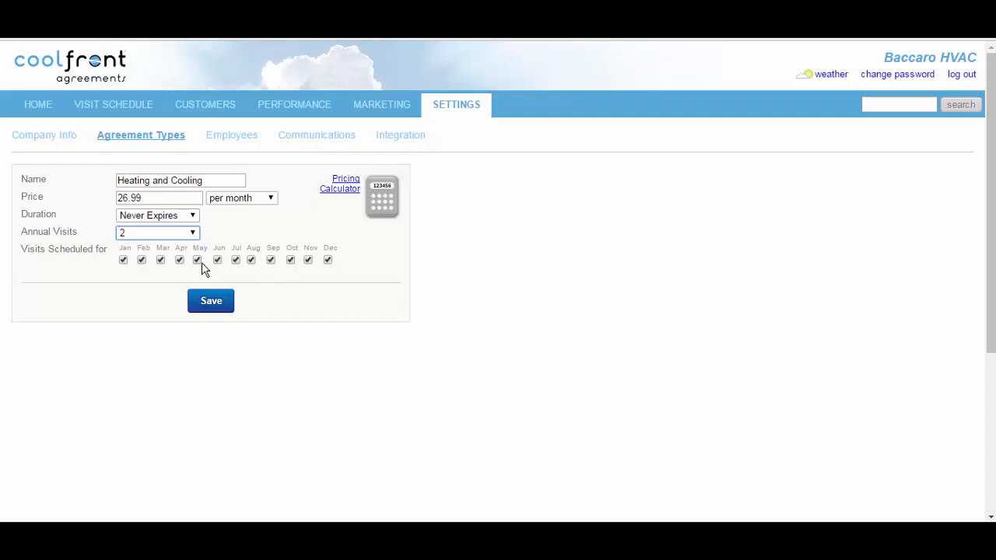
# - Uncheck January, February, July and August as visit months, then save the agreement type
pyautogui.click(123, 261)
pyautogui.click(141, 259)
pyautogui.click(236, 262)
pyautogui.click(251, 262)
pyautogui.click(212, 301)
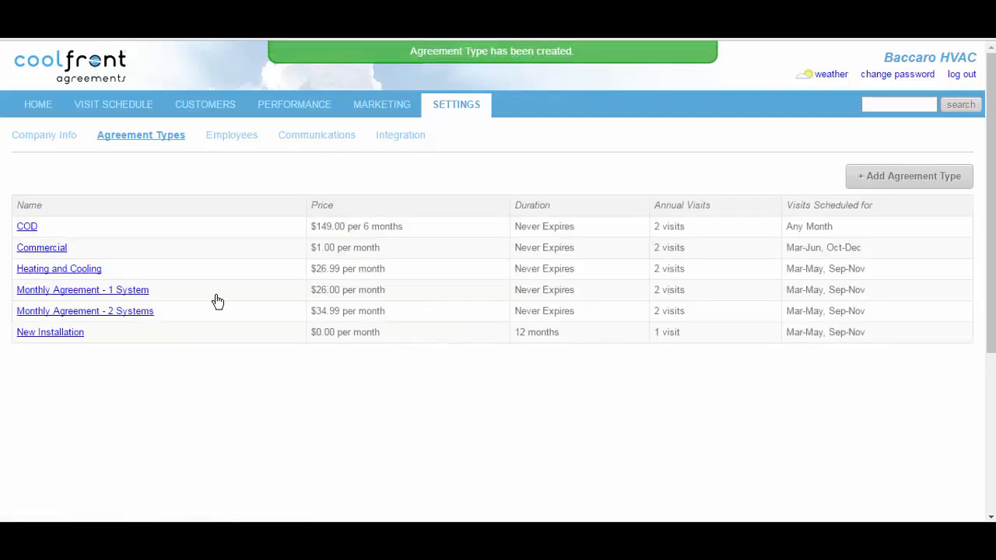